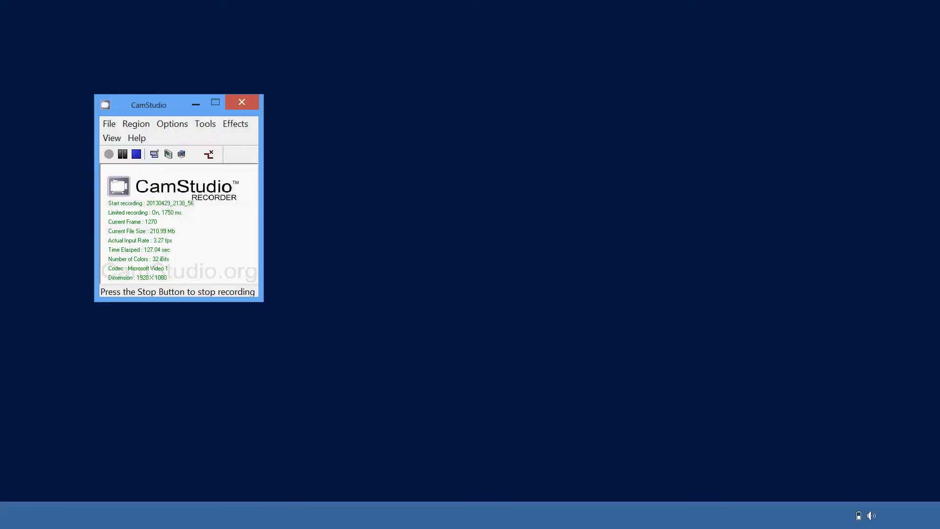
Launch Quote Builder and accept its privacy policy terms and conditions to continue
{"action": "key", "text": "super"}
{"action": "left_click", "coordinate": [187, 178]}
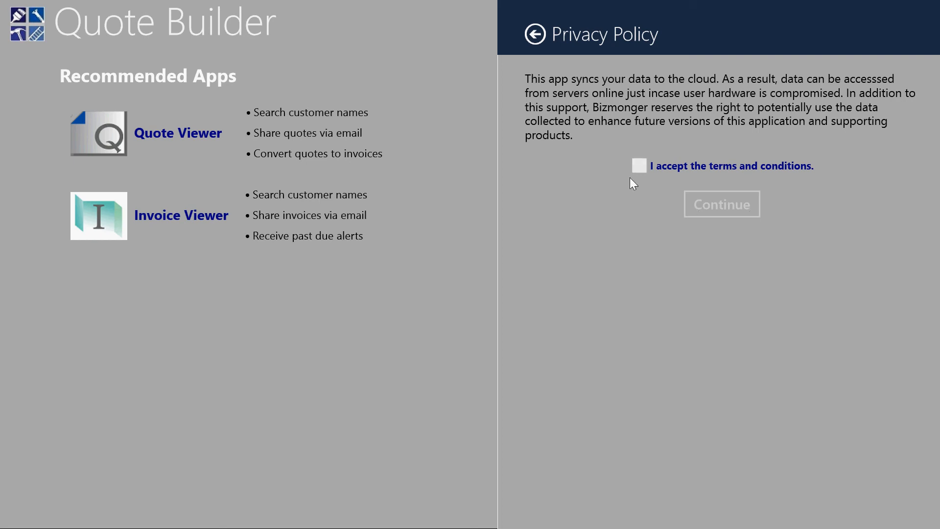
{"action": "left_click", "coordinate": [641, 165]}
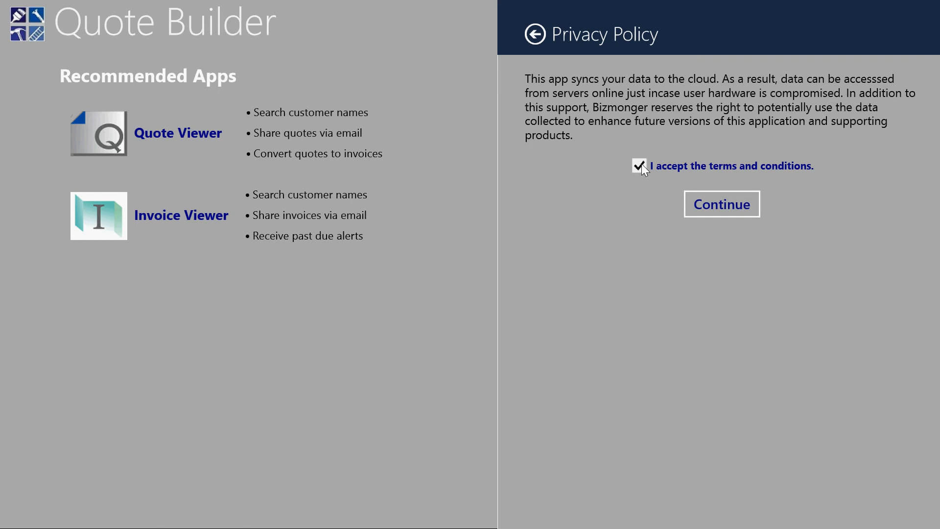
{"action": "left_click", "coordinate": [706, 200]}
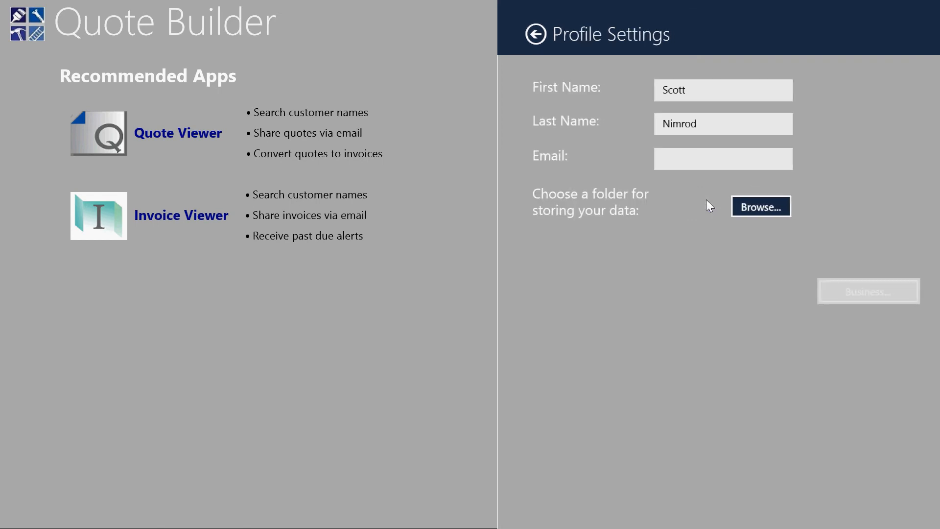
Enter the user's e-mail address in the profile settings
{"action": "left_click", "coordinate": [697, 163]}
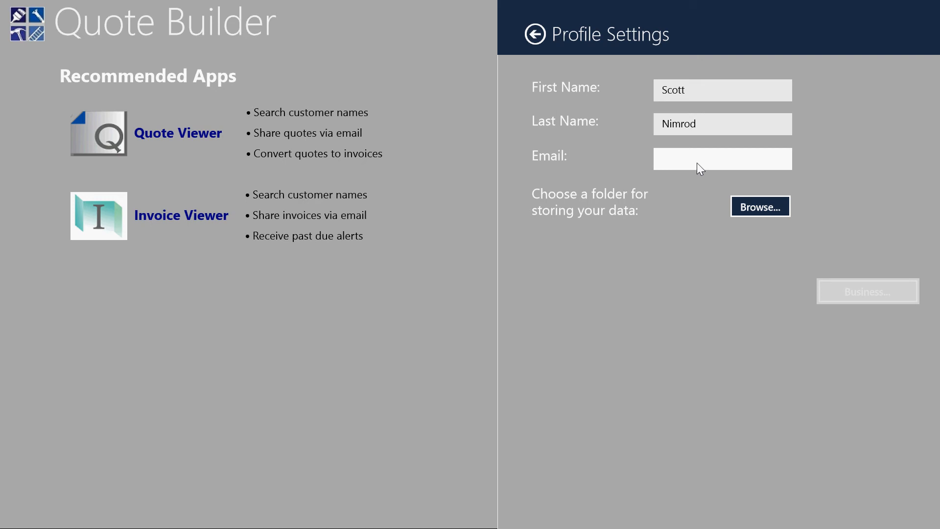
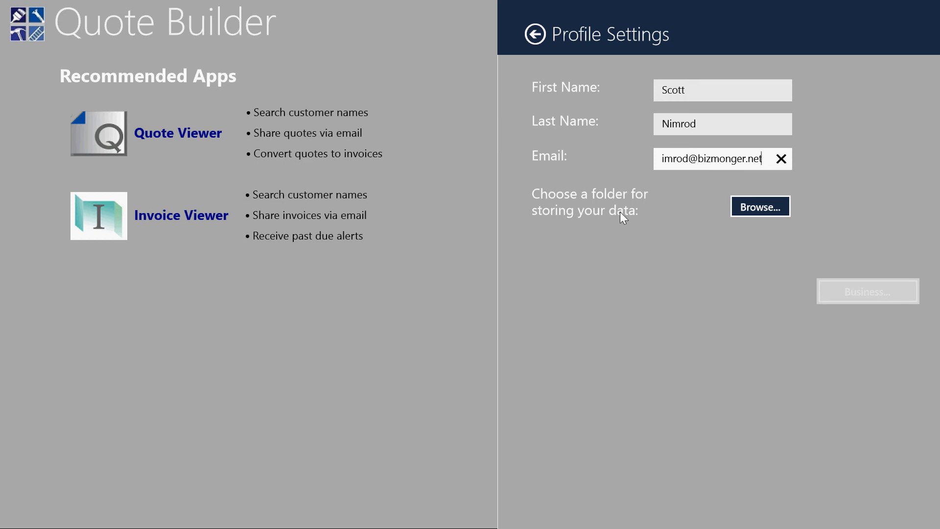
Choose the Documents folder for storing the app's data
{"action": "left_click", "coordinate": [753, 205]}
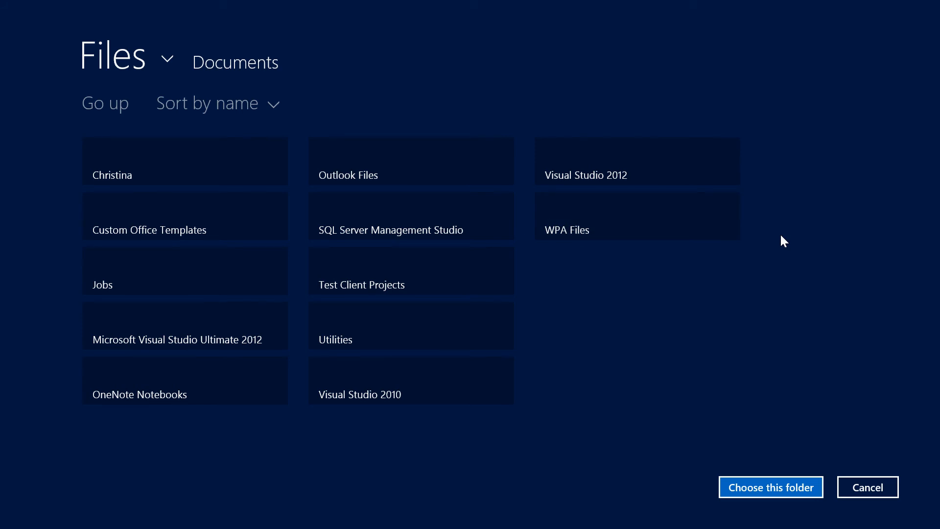
{"action": "left_click", "coordinate": [741, 485]}
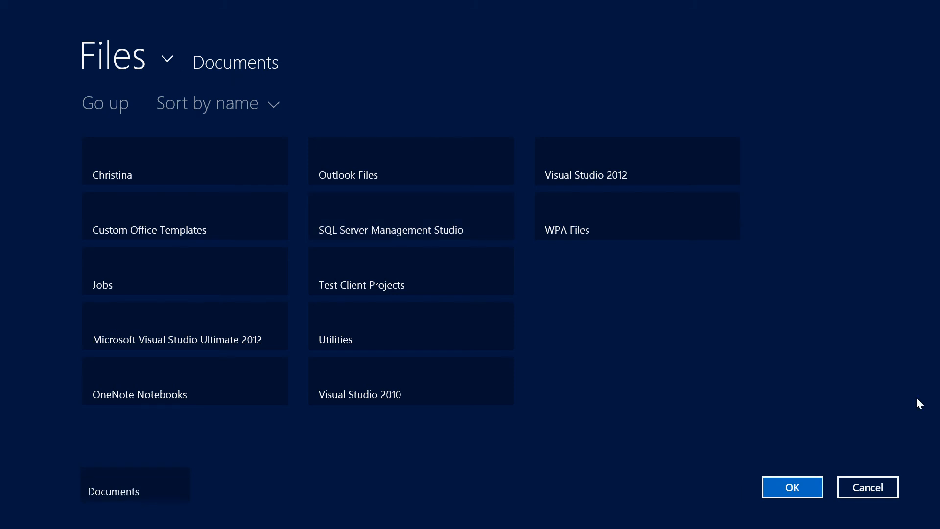
{"action": "left_click", "coordinate": [785, 485]}
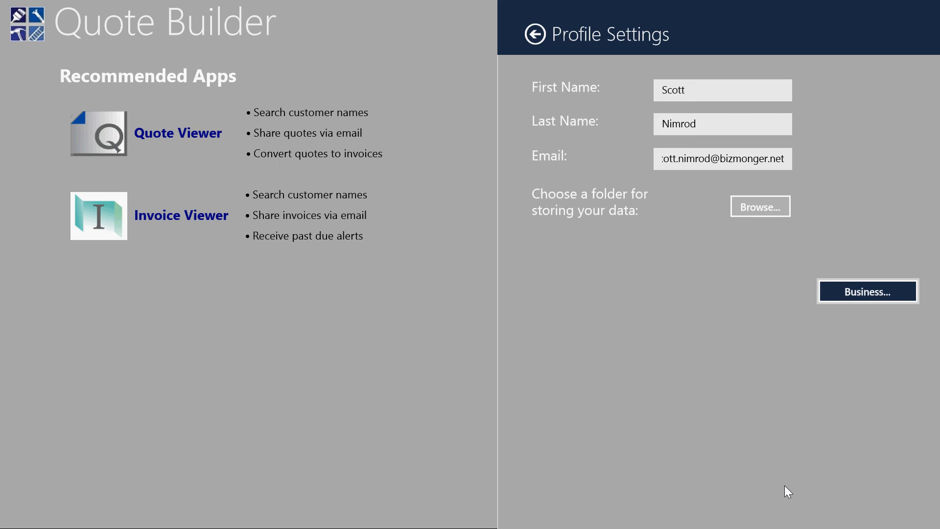
Open the business settings and set the business name to Bizmonger
{"action": "left_click", "coordinate": [860, 301]}
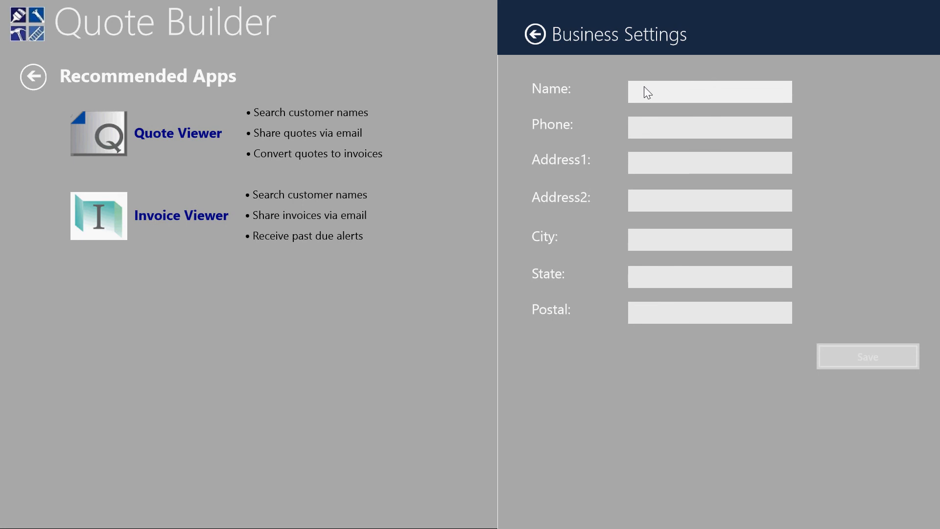
{"action": "left_click", "coordinate": [656, 96]}
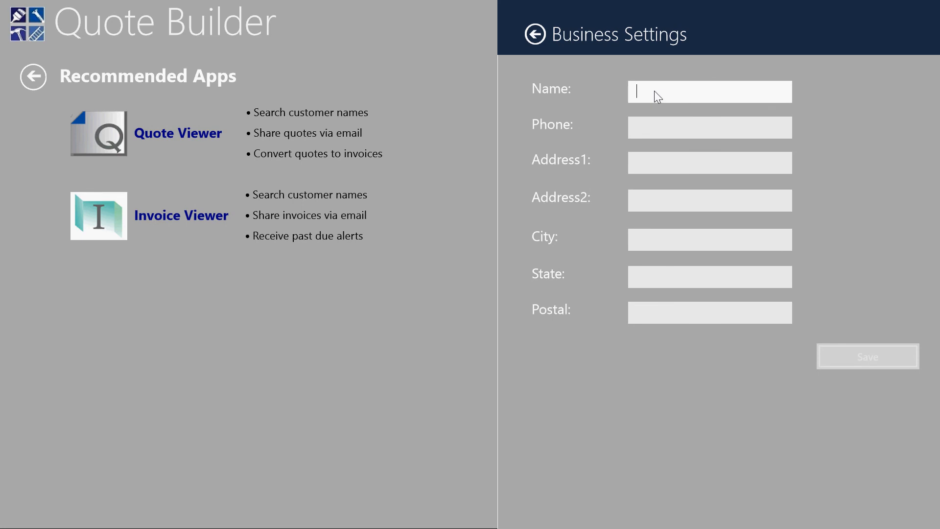
{"action": "type", "text": "Bizmonger"}
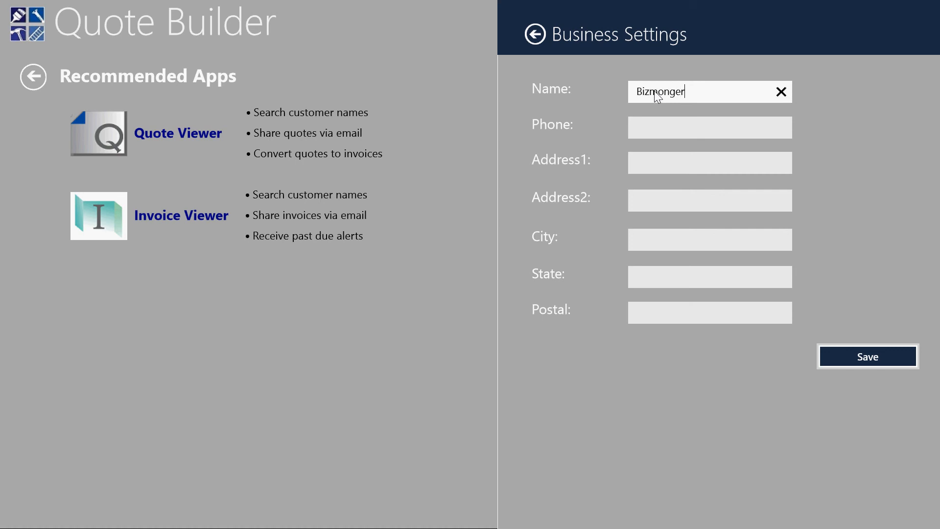
{"action": "key", "text": "Tab"}
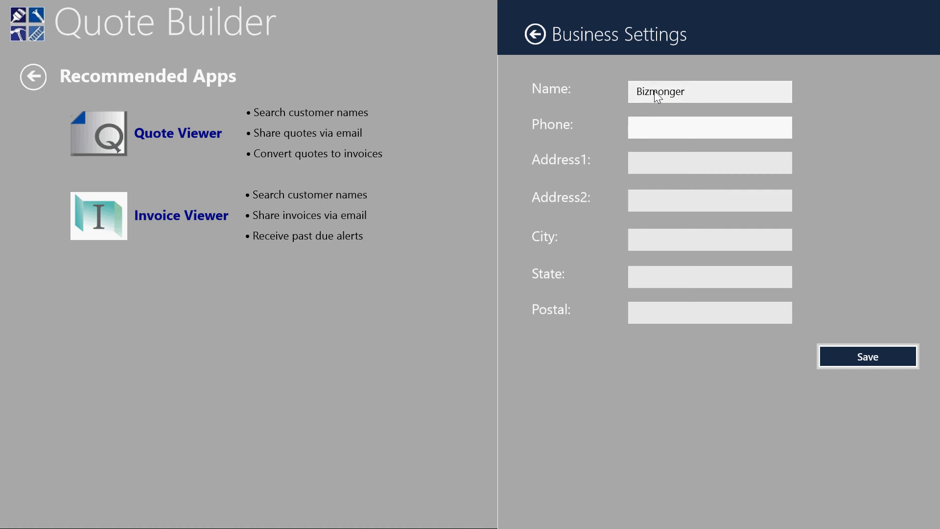
Enter the business phone number
{"action": "key", "text": "Tab"}
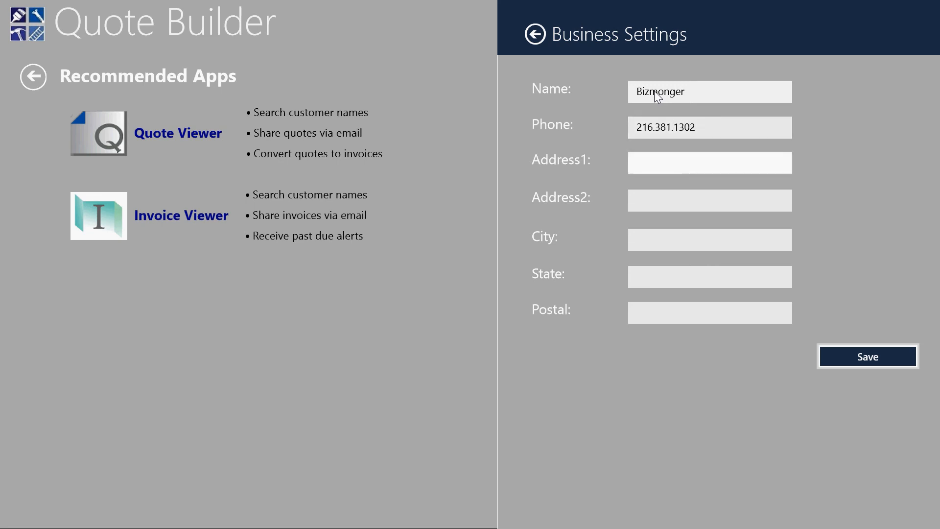
Enter the business street address in the first address line
{"action": "key", "text": "Tab"}
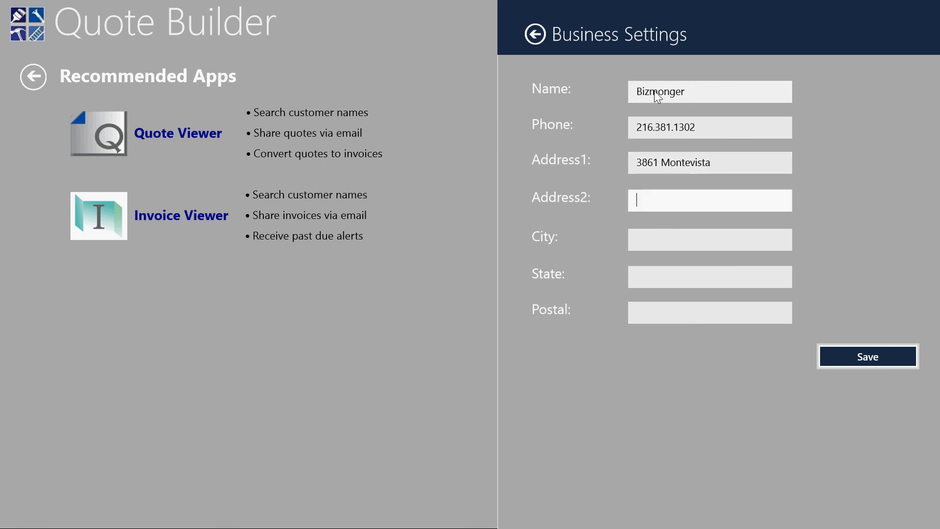
Fill in the business city, state and postal code, and save the business settings
{"action": "key", "text": "Tab"}
{"action": "type", "text": "Cleve"}
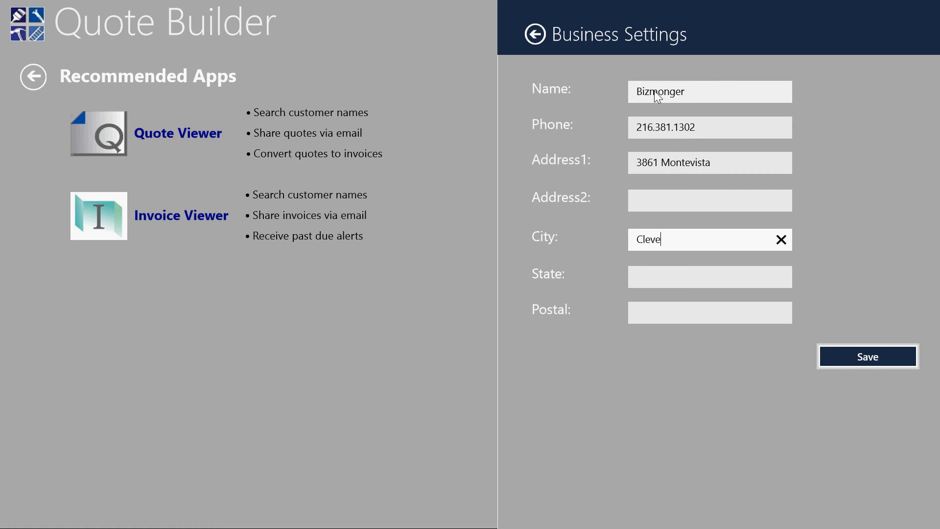
{"action": "type", "text": "land Heights"}
{"action": "key", "text": "Tab"}
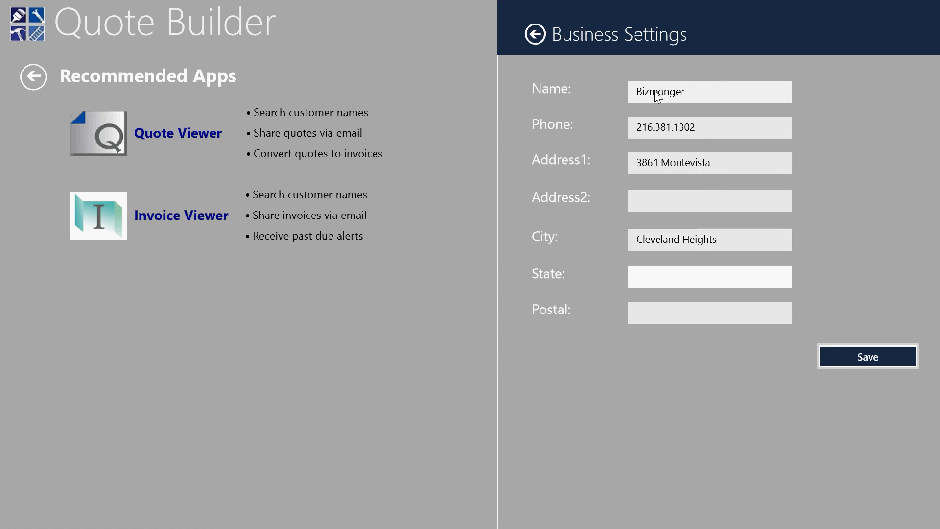
{"action": "type", "text": "OH"}
{"action": "key", "text": "Tab"}
{"action": "type", "text": "4"}
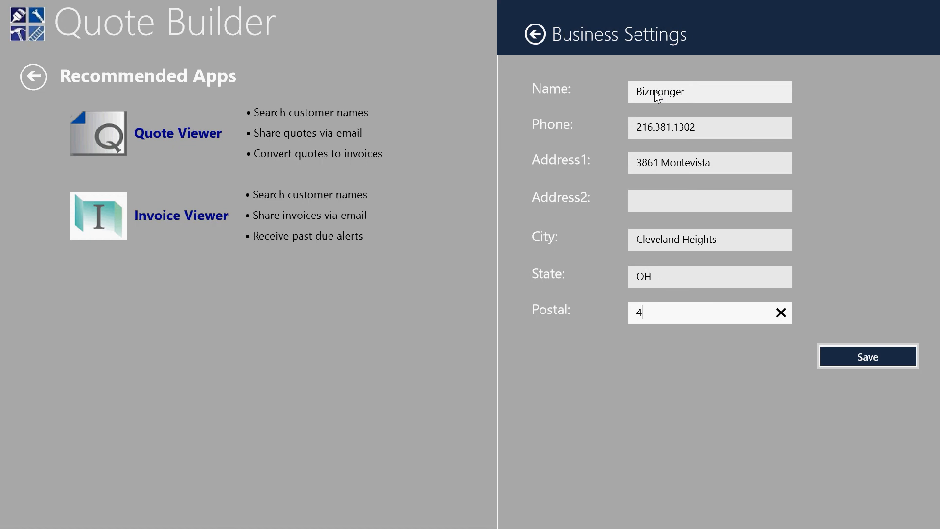
{"action": "type", "text": "4121"}
{"action": "key", "text": "Return"}
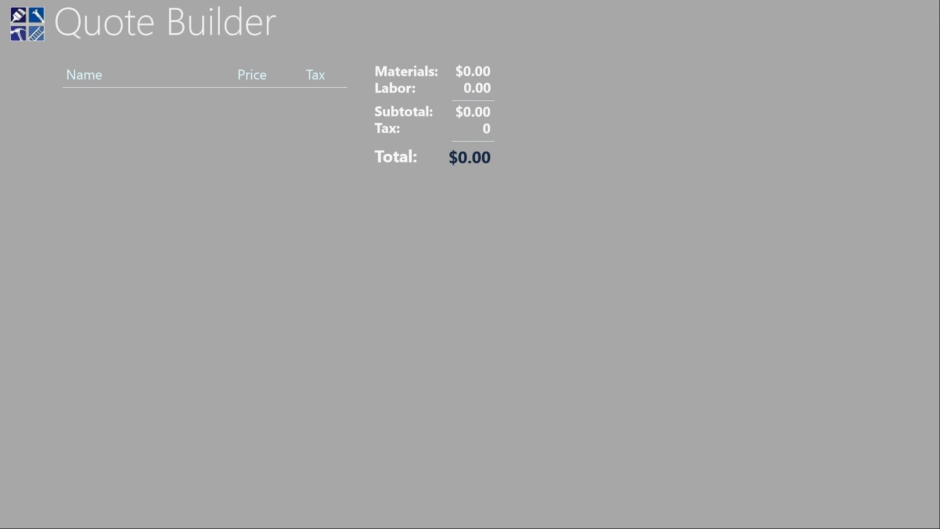
Start a new service and name it Oil Change
{"action": "key", "text": "super+z"}
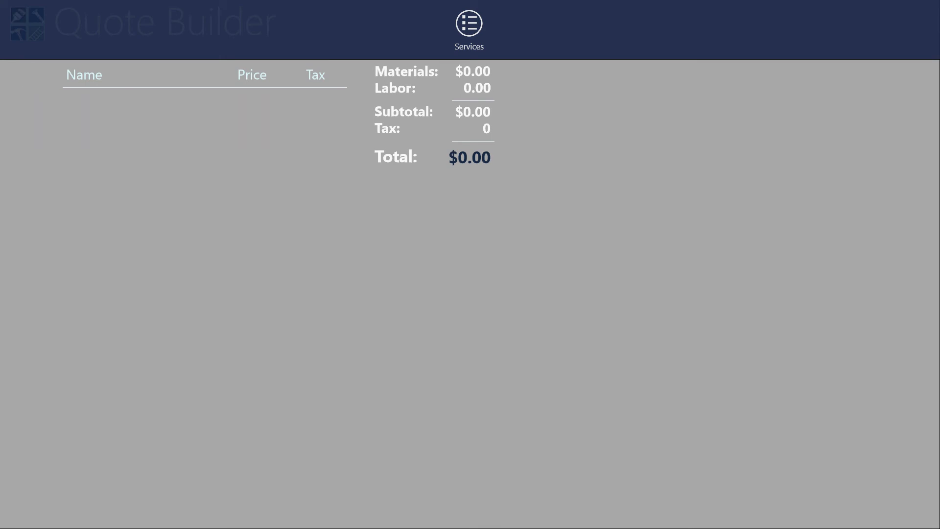
{"action": "key", "text": "Return"}
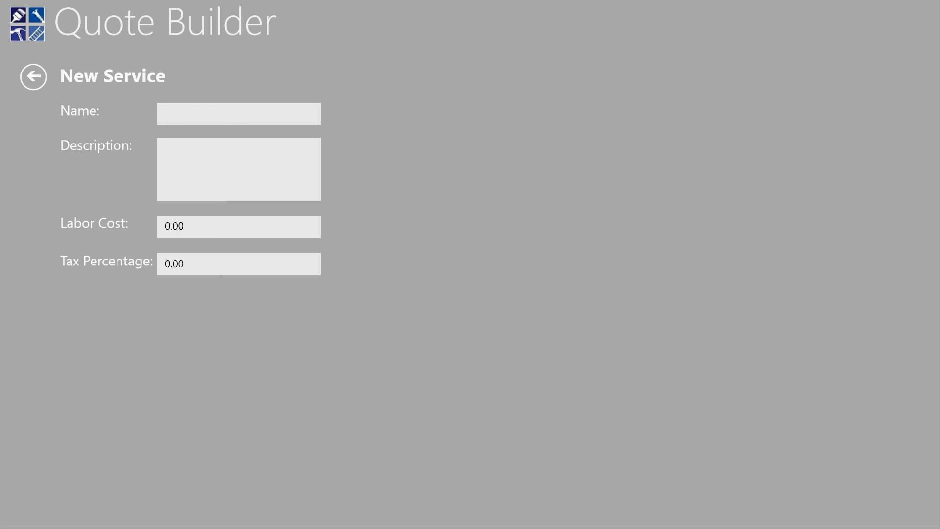
{"action": "left_click", "coordinate": [165, 124]}
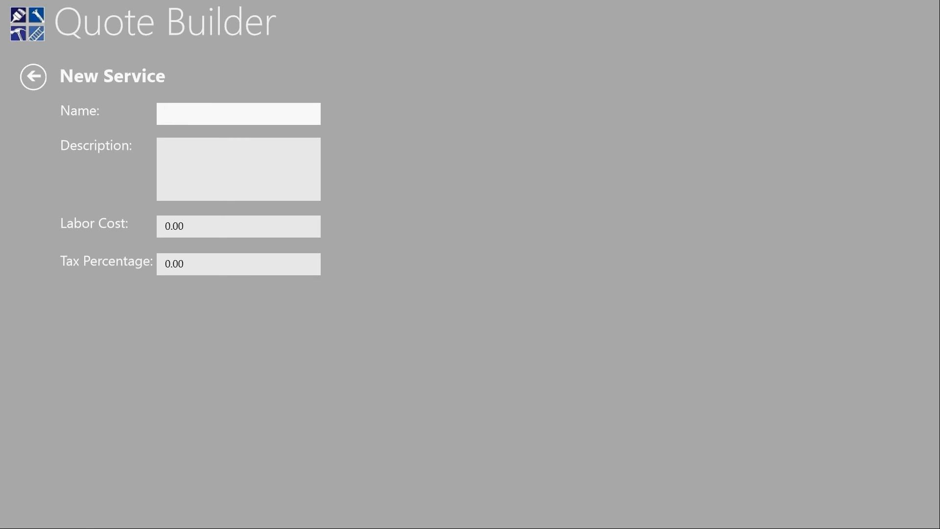
{"action": "type", "text": "o"}
{"action": "key", "text": "BackSpace"}
{"action": "type", "text": "Oil Change"}
{"action": "key", "text": "Tab"}
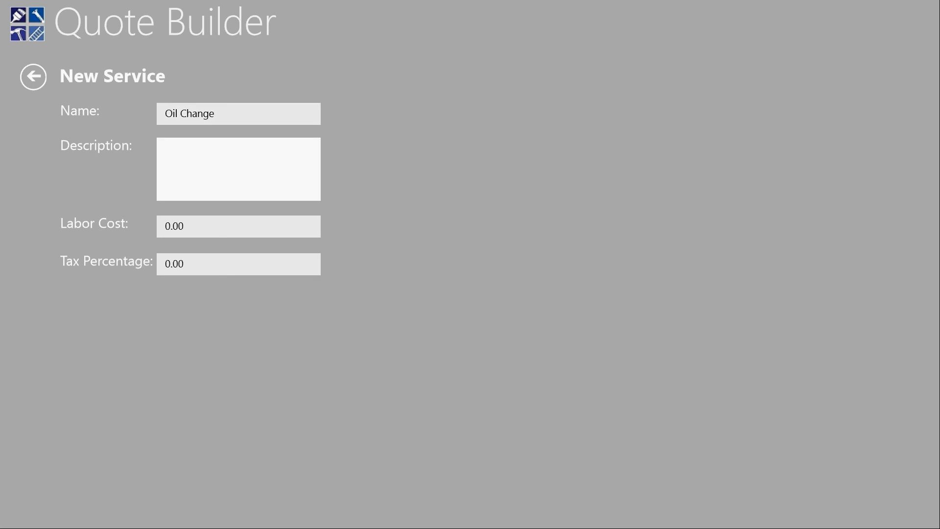
Give the service description Standard, labor cost 19.99 and tax percentage 10, and save it
{"action": "type", "text": "Standard"}
{"action": "key", "text": "Tab"}
{"action": "type", "text": "19"}
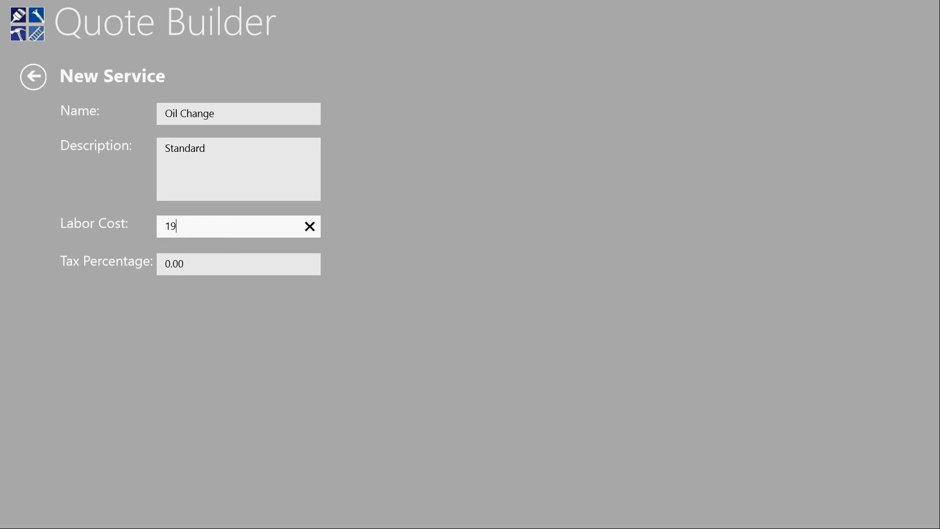
{"action": "type", "text": ".99"}
{"action": "key", "text": "Tab"}
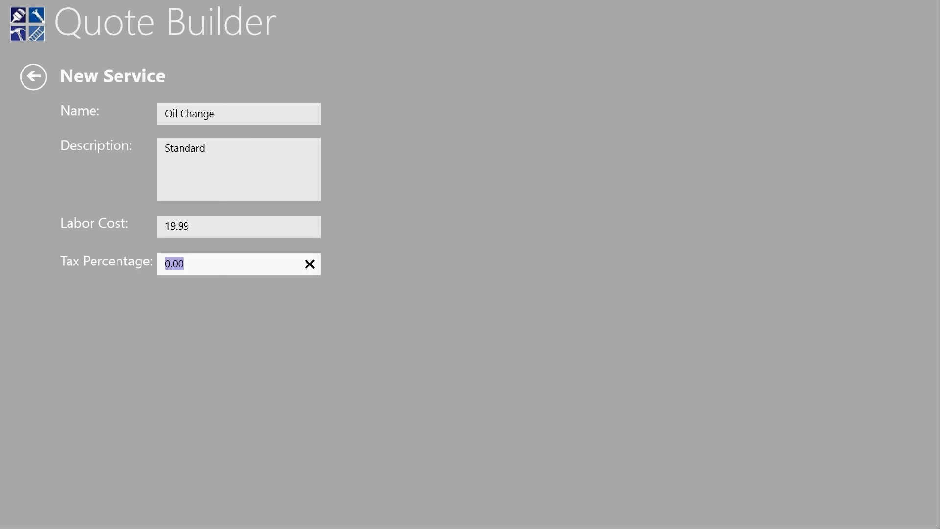
{"action": "type", "text": "10"}
{"action": "key", "text": "super+z"}
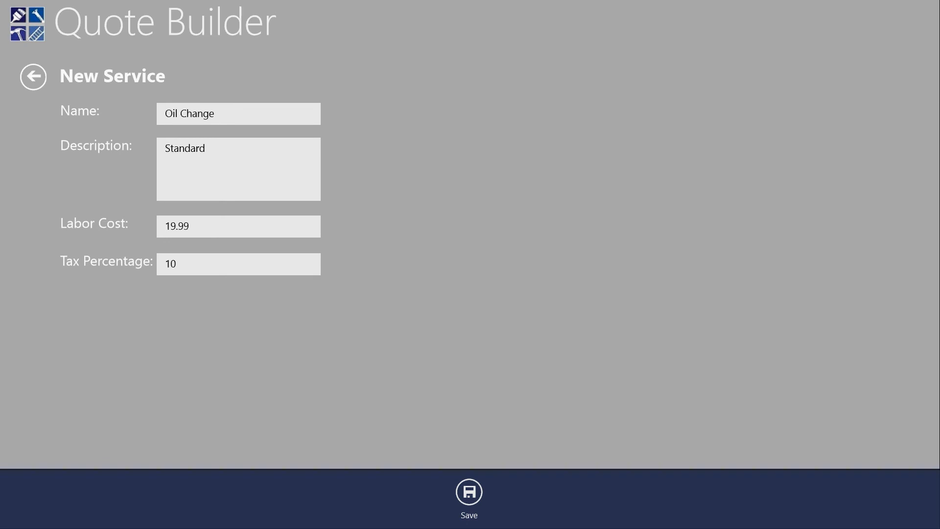
{"action": "left_click", "coordinate": [469, 492]}
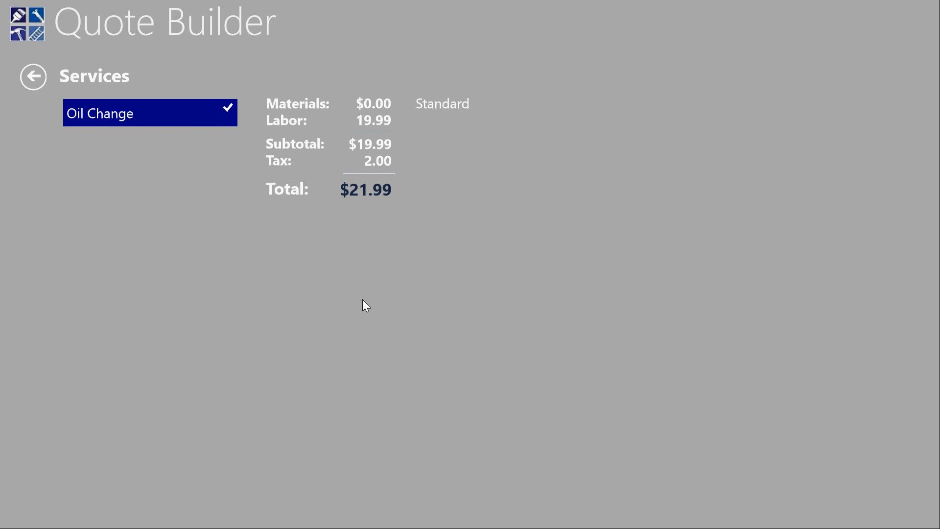
Add a new material named Oil to the Oil Change service with description Standard and cost per unit 1.99
{"action": "right_click", "coordinate": [363, 300]}
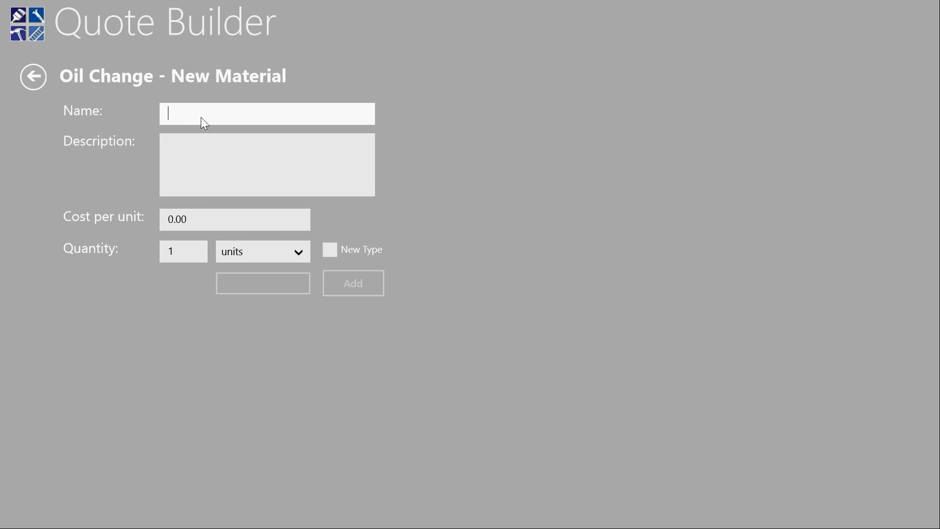
{"action": "type", "text": "Oil"}
{"action": "key", "text": "Tab"}
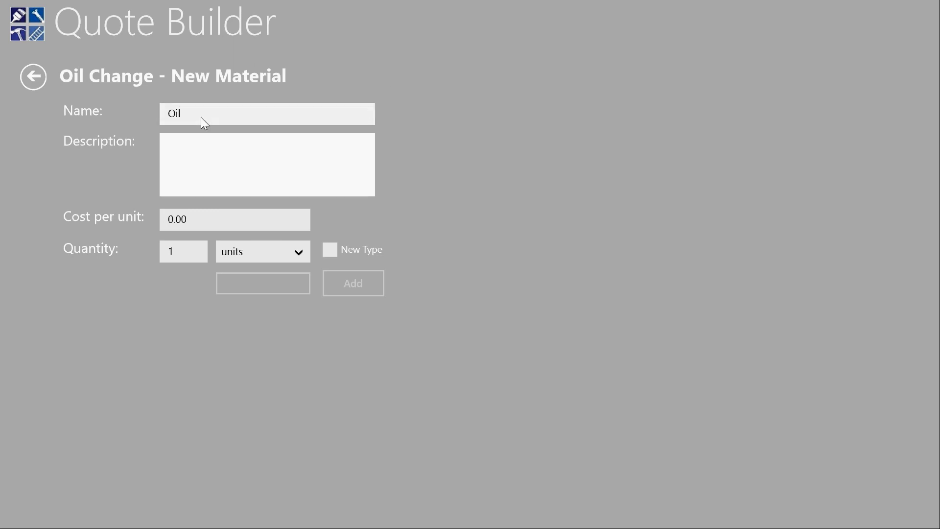
{"action": "type", "text": "Standard"}
{"action": "key", "text": "Tab"}
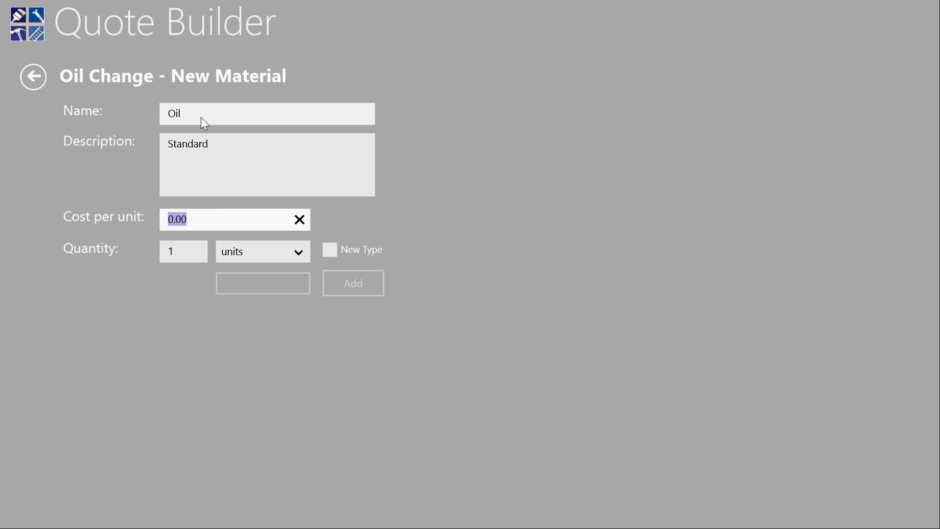
{"action": "type", "text": "1.99"}
{"action": "key", "text": "Tab"}
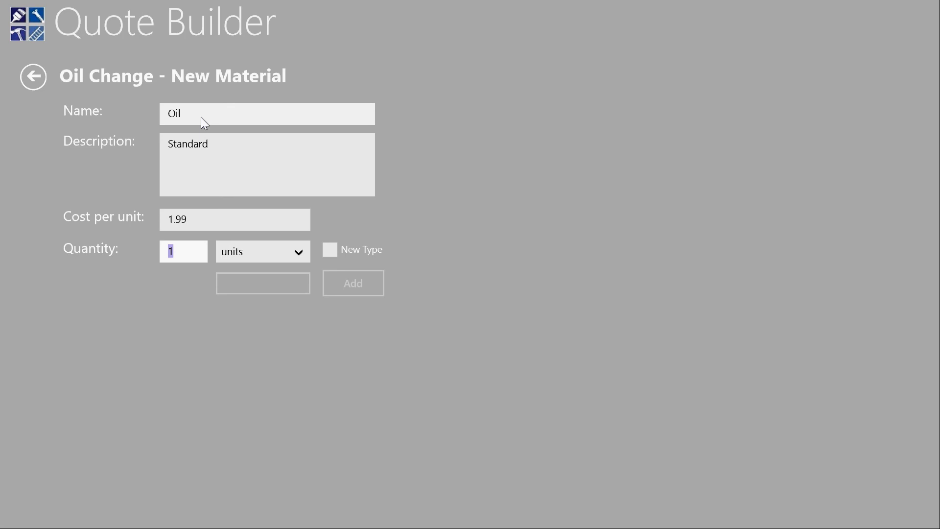
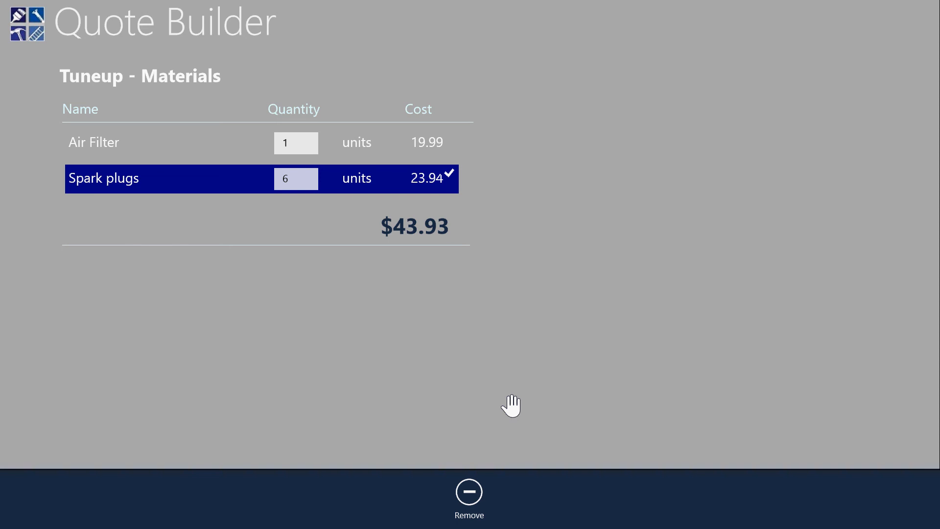
Go to the customer quote page and enter the customer's first name and last name
{"action": "left_click", "coordinate": [511, 406]}
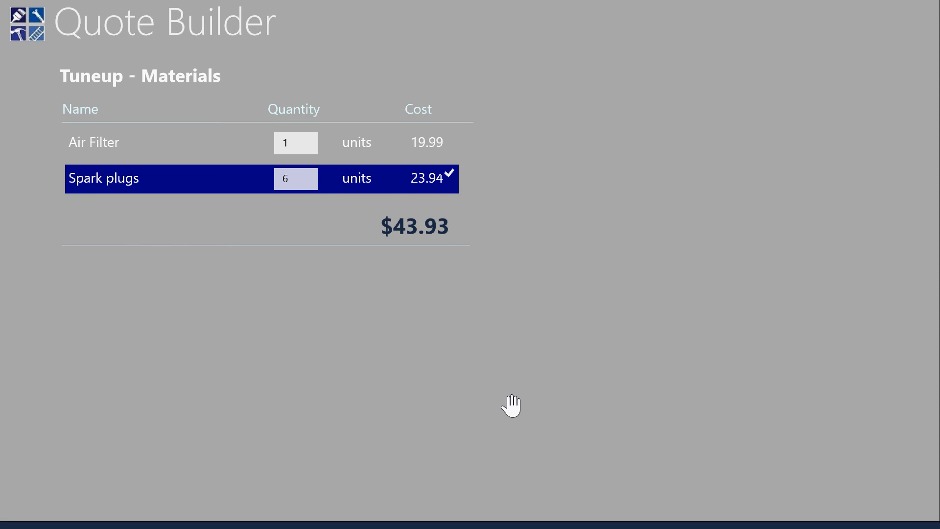
{"action": "key", "text": "Up"}
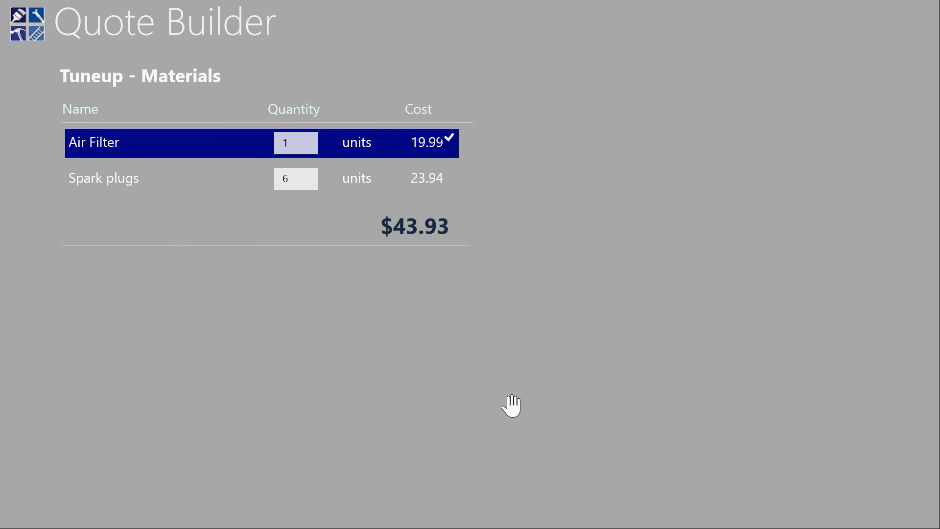
{"action": "key", "text": "Right"}
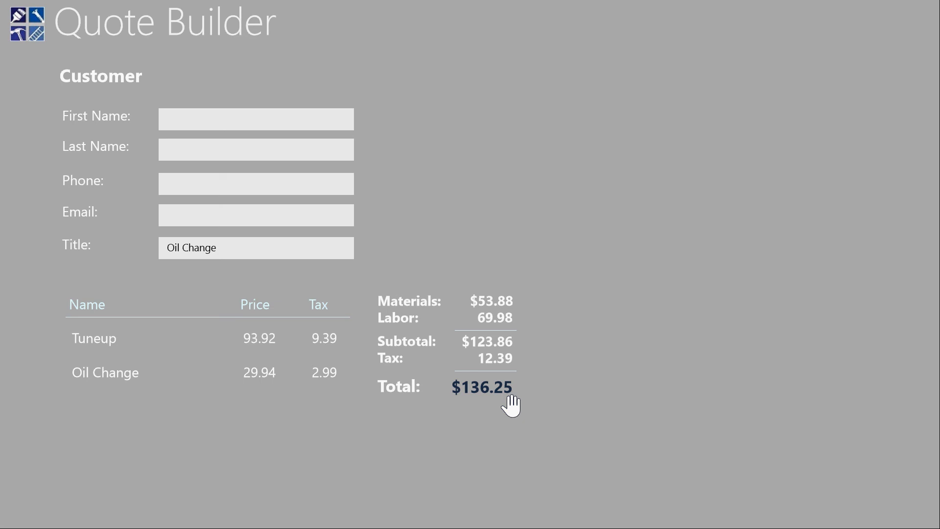
{"action": "left_click", "coordinate": [167, 119]}
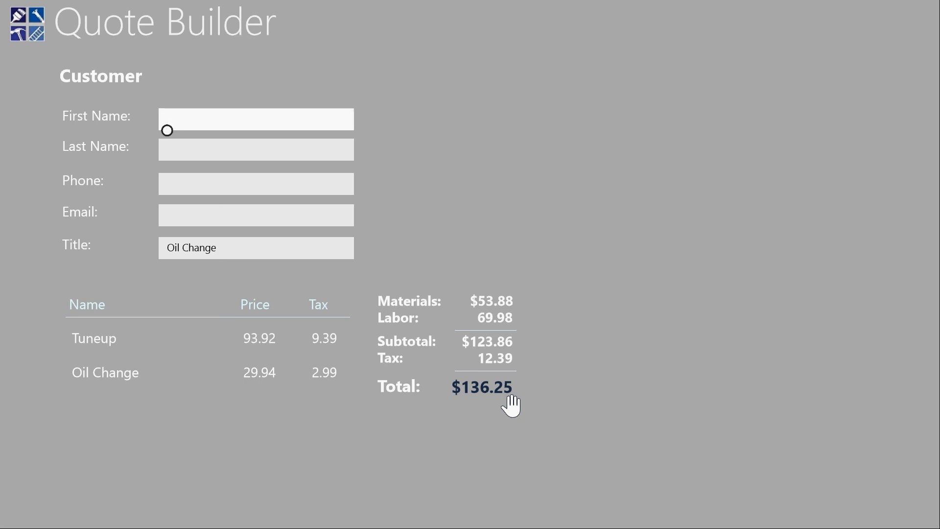
{"action": "key", "text": "Tab"}
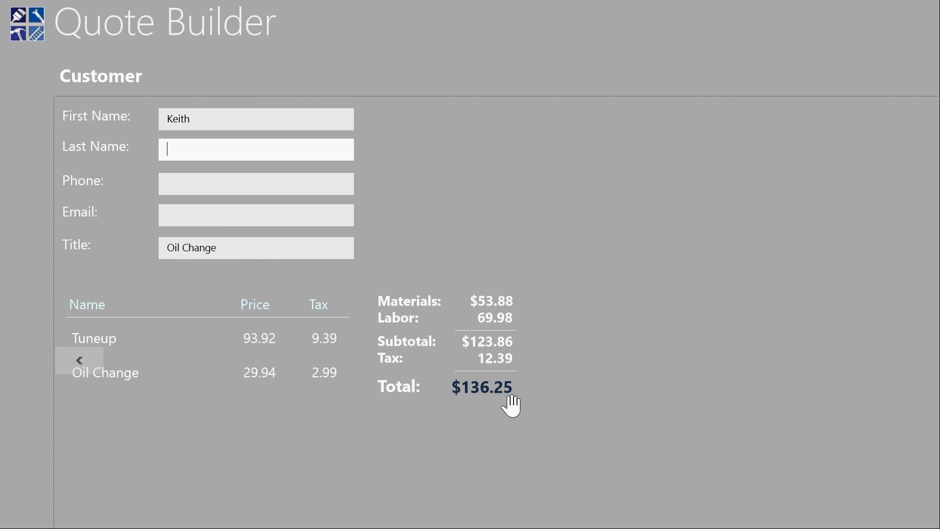
{"action": "key", "text": "Tab"}
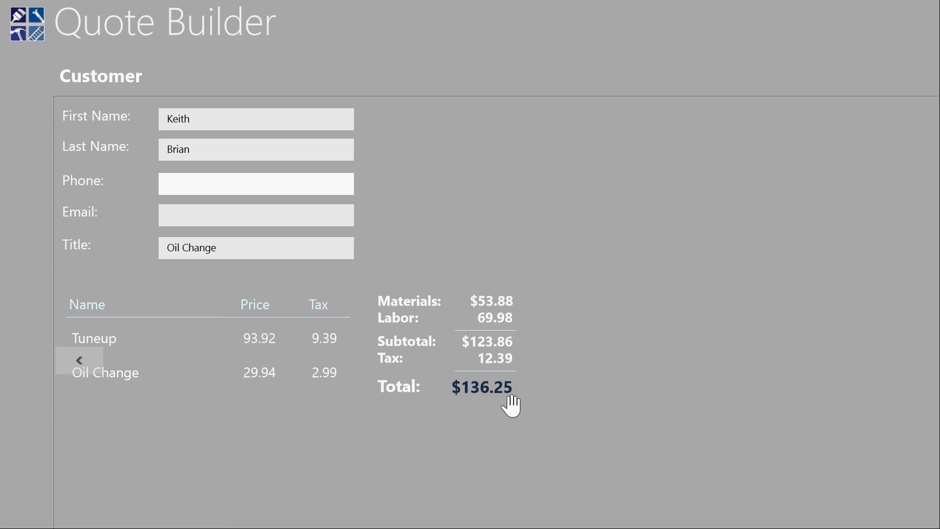
Fill in the customer's phone number and e-mail address
{"action": "type", "text": "216."}
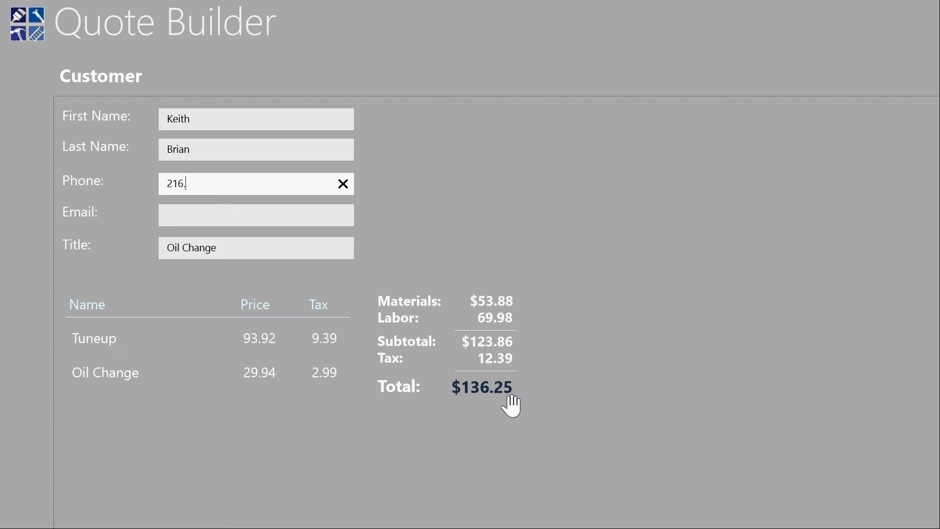
{"action": "type", "text": "555.9977"}
{"action": "key", "text": "Tab"}
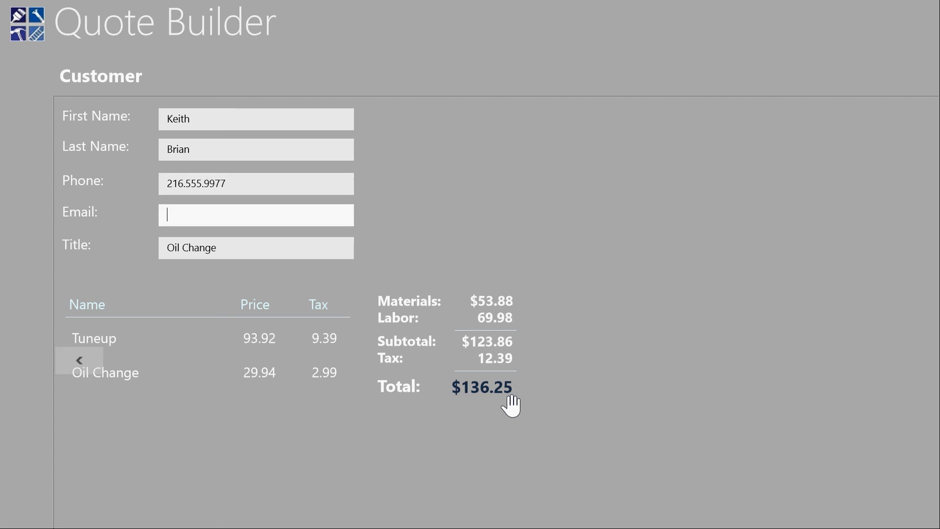
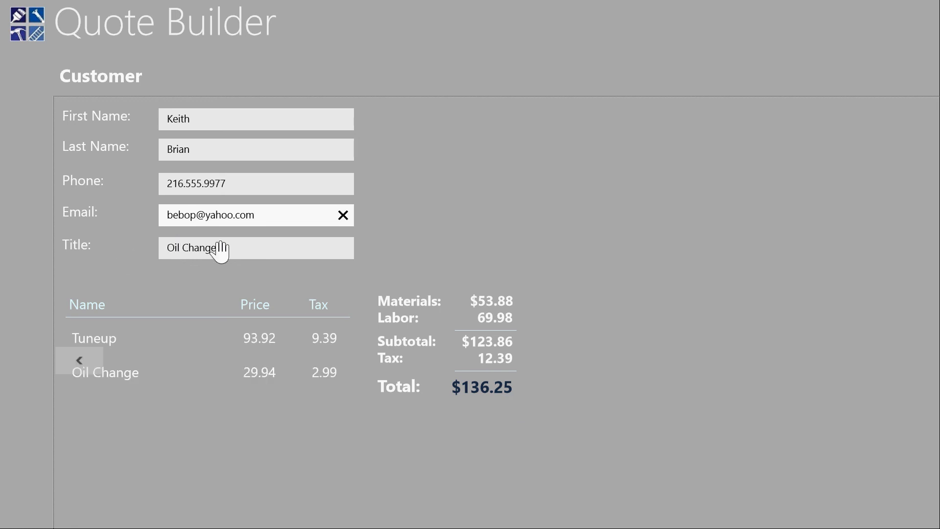
Replace the quote title with Car Maintenance
{"action": "left_click_drag", "start_coordinate": [226, 250], "coordinate": [98, 247]}
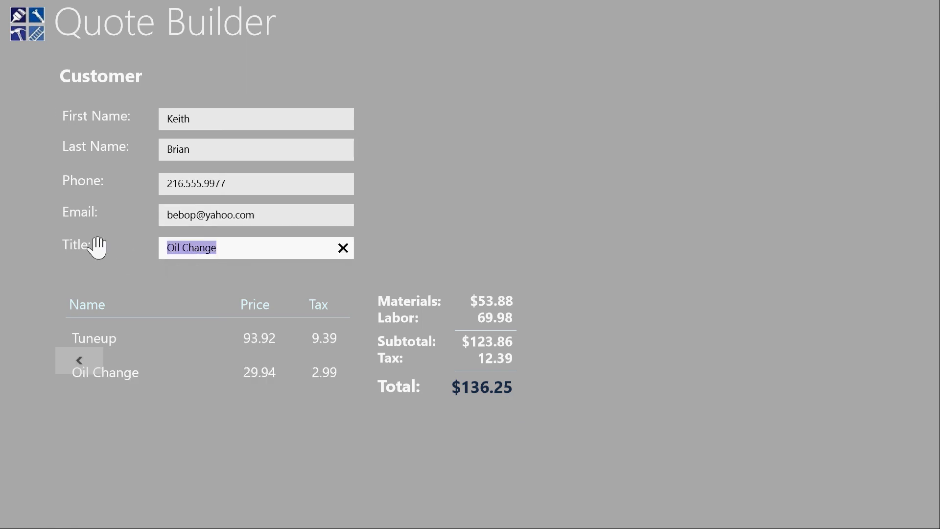
{"action": "type", "text": "C"}
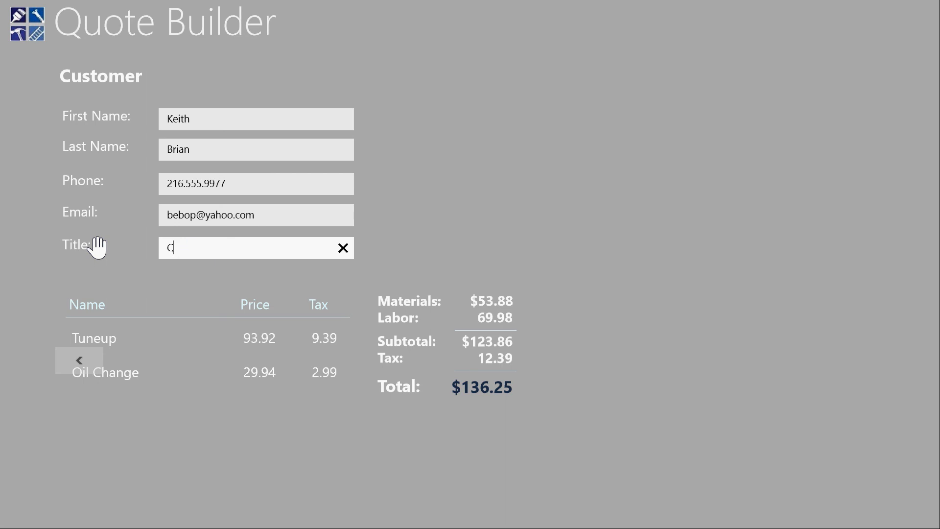
{"action": "type", "text": "ar Mainc"}
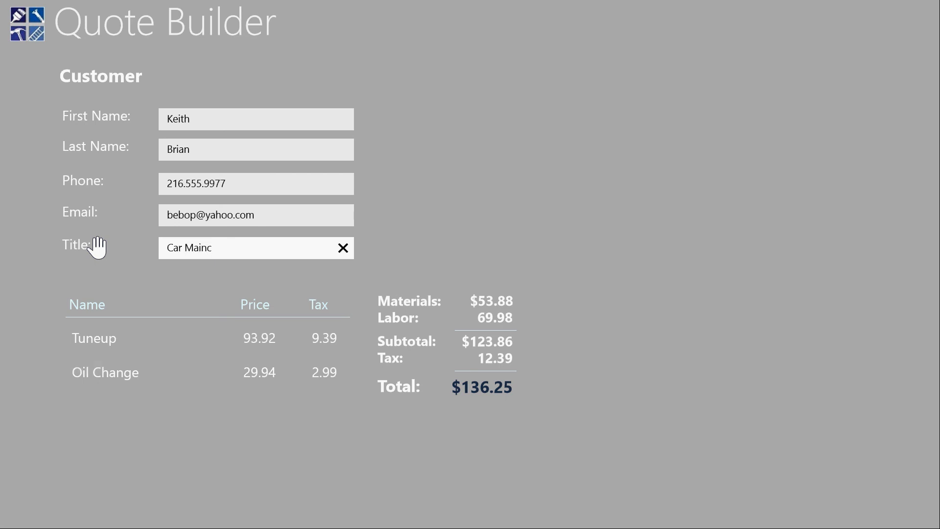
{"action": "key", "text": "BackSpace"}
{"action": "type", "text": "tenance"}
Generate the quote document and open it full-size to review it
{"action": "right_click", "coordinate": [98, 248]}
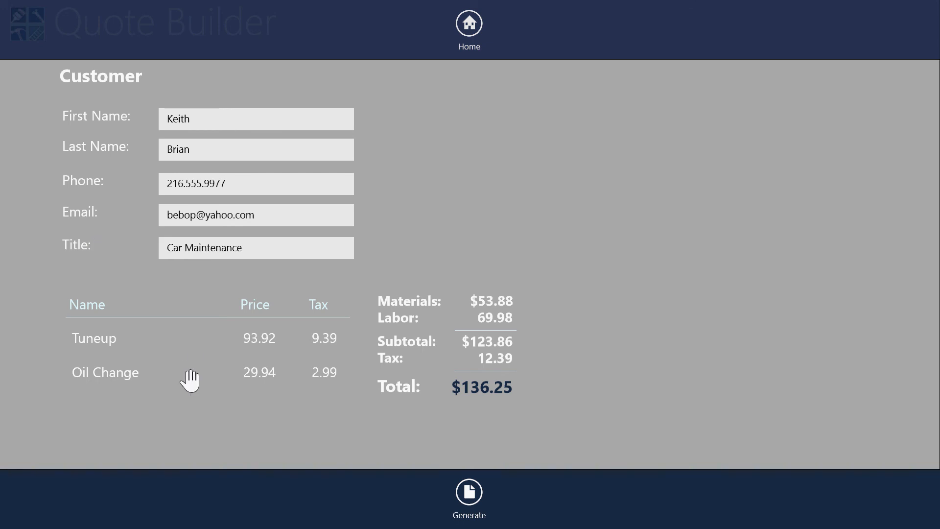
{"action": "left_click", "coordinate": [470, 495]}
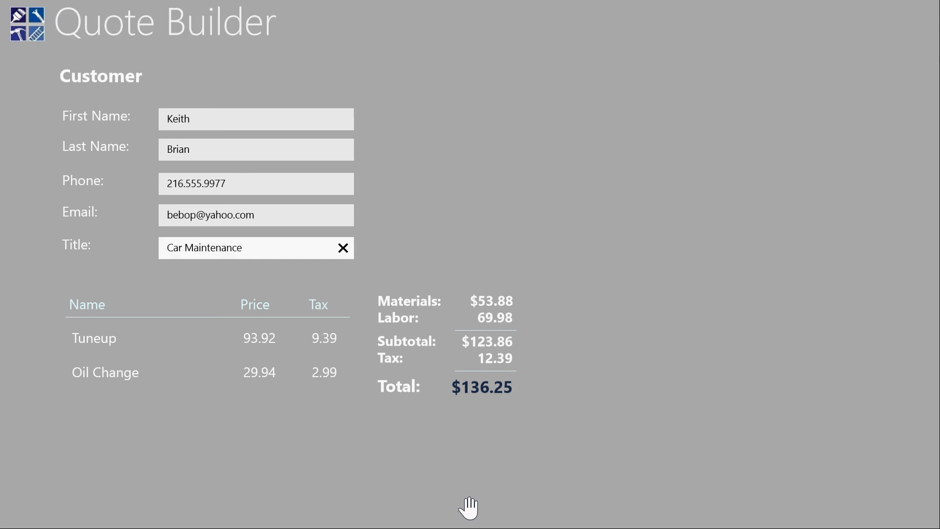
{"action": "right_click", "coordinate": [332, 465]}
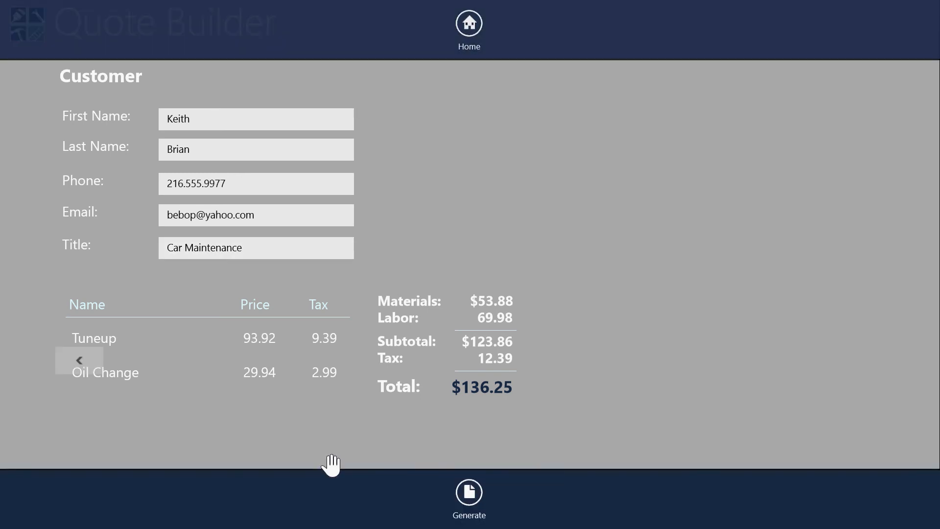
{"action": "right_click", "coordinate": [332, 465]}
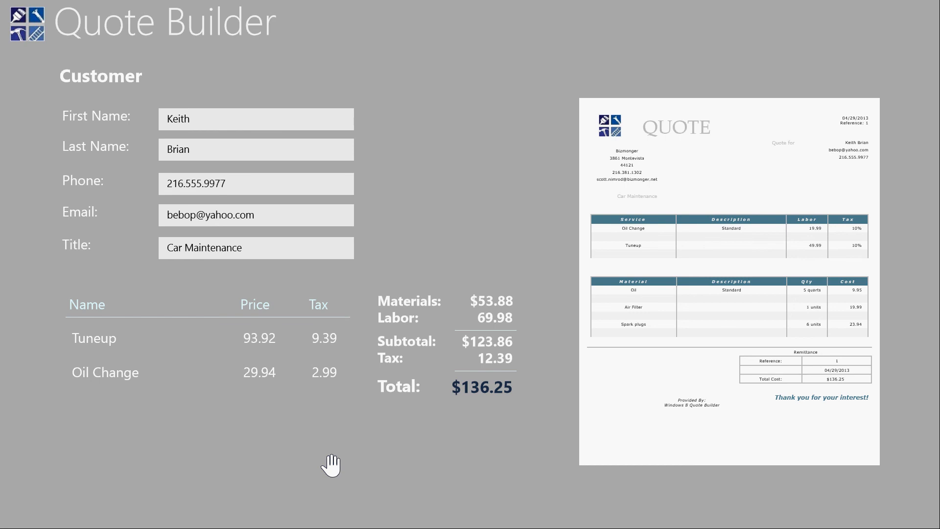
{"action": "left_click", "coordinate": [639, 396]}
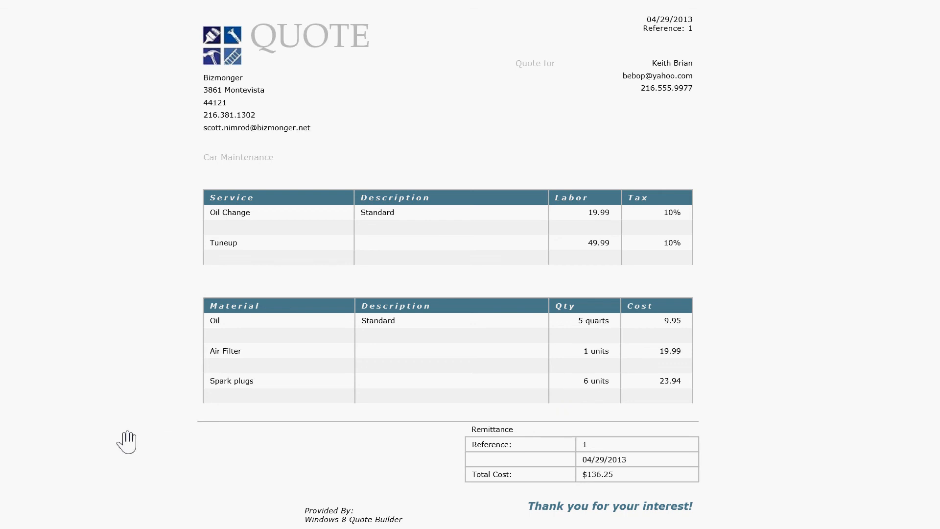
{"action": "scroll", "coordinate": [127, 442], "scroll_direction": "down", "scroll_amount": 1}
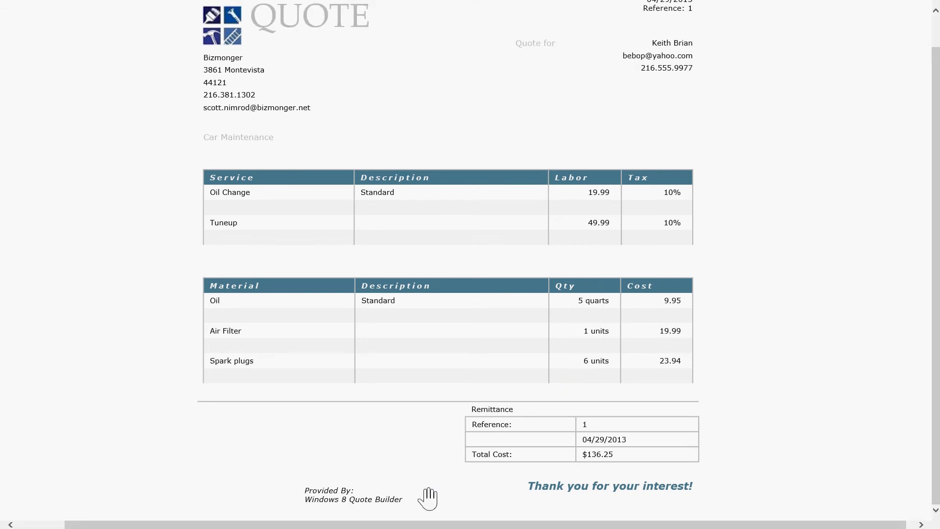